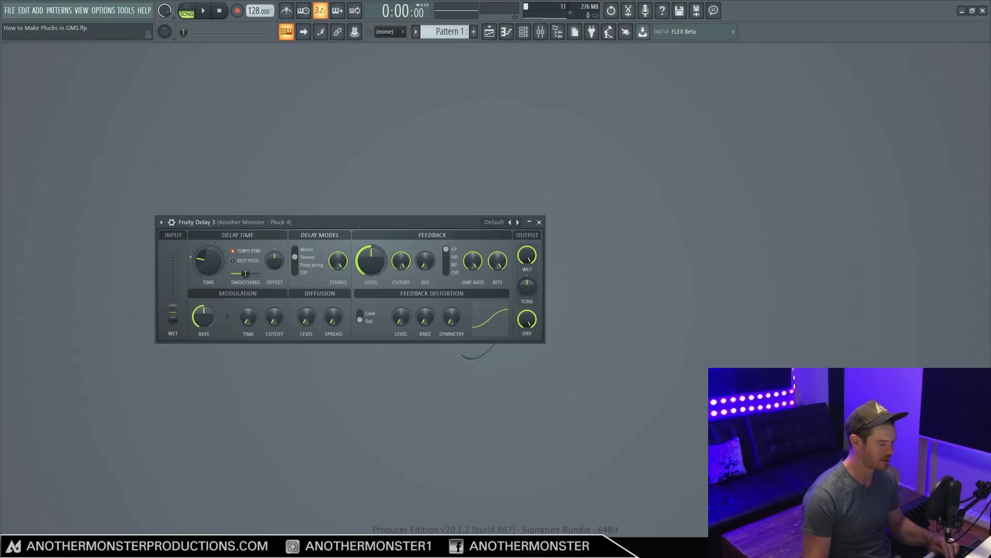
# Step: Raise the delay's input wet level nearly to maximum while keeping the output wet level at full
pyautogui.moveTo(173, 313); pyautogui.dragTo(173, 252)
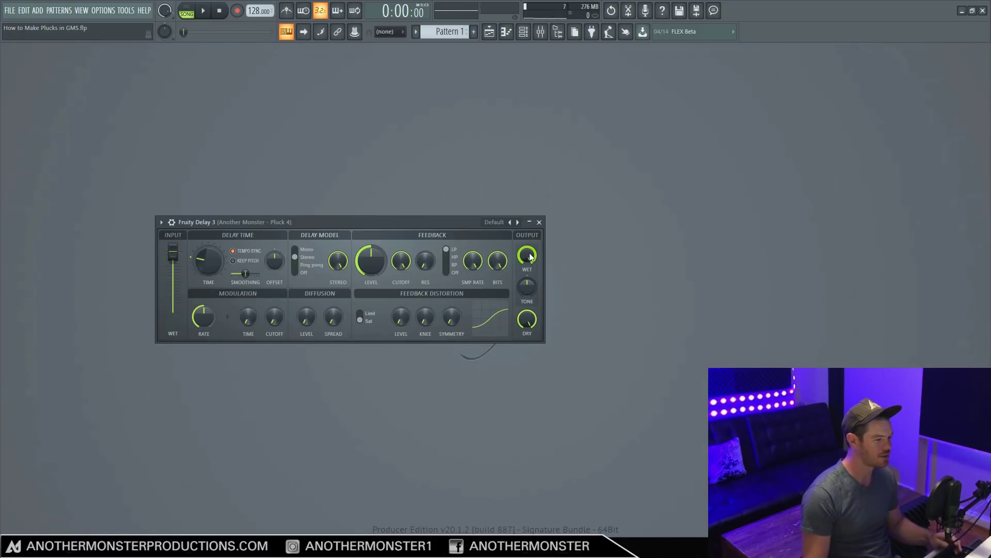
pyautogui.moveTo(530, 257); pyautogui.dragTo(530, 279)
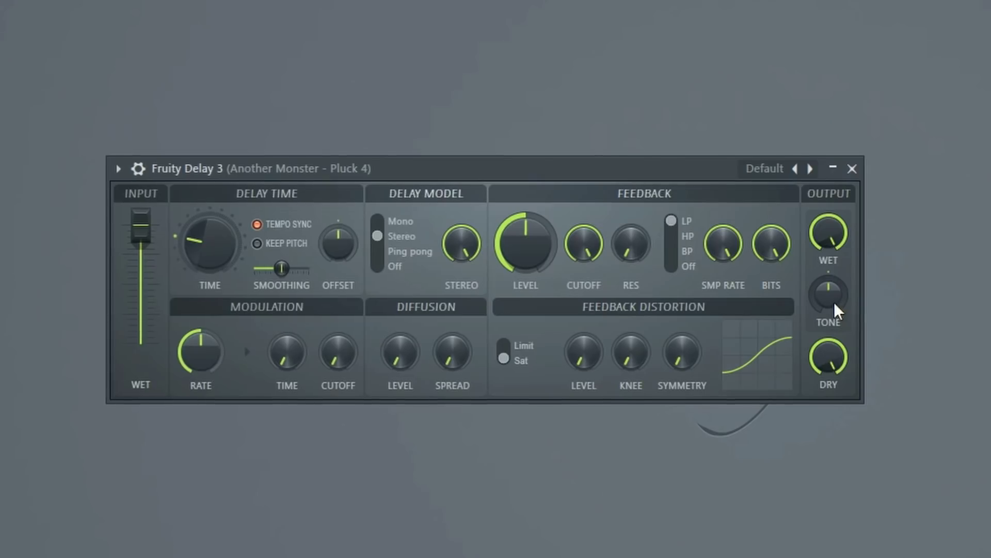
# Step: Try shifting the output tone to negative settings such as -34.4% and -11.9%, and return it to neutral
pyautogui.moveTo(529, 292); pyautogui.dragTo(529, 242)
pyautogui.scroll(-3, 831, 306)
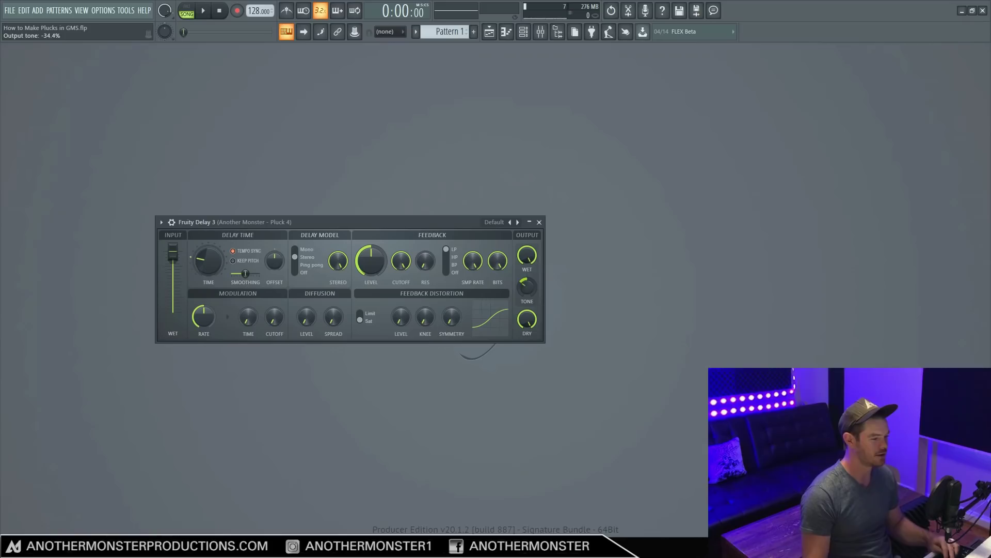
pyautogui.scroll(3, 527, 286)
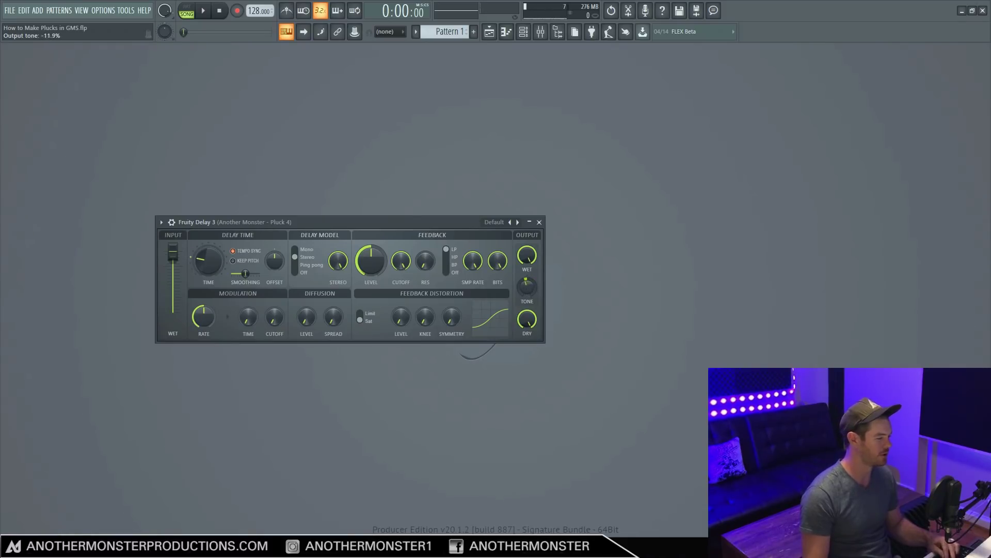
pyautogui.press('space')
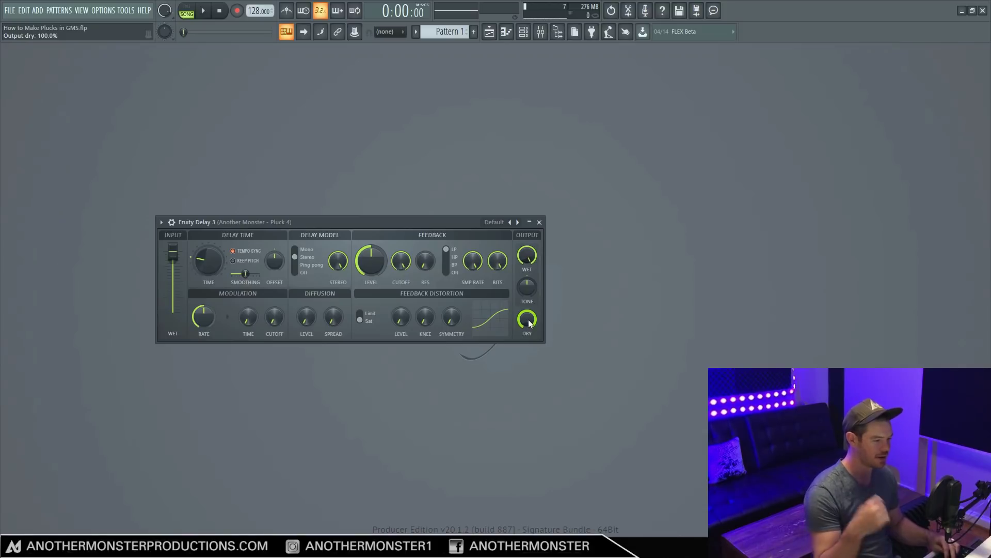
# Step: Try the output dry level at 47.8% and restore it to 100%
pyautogui.moveTo(527, 319); pyautogui.dragTo(526, 352)
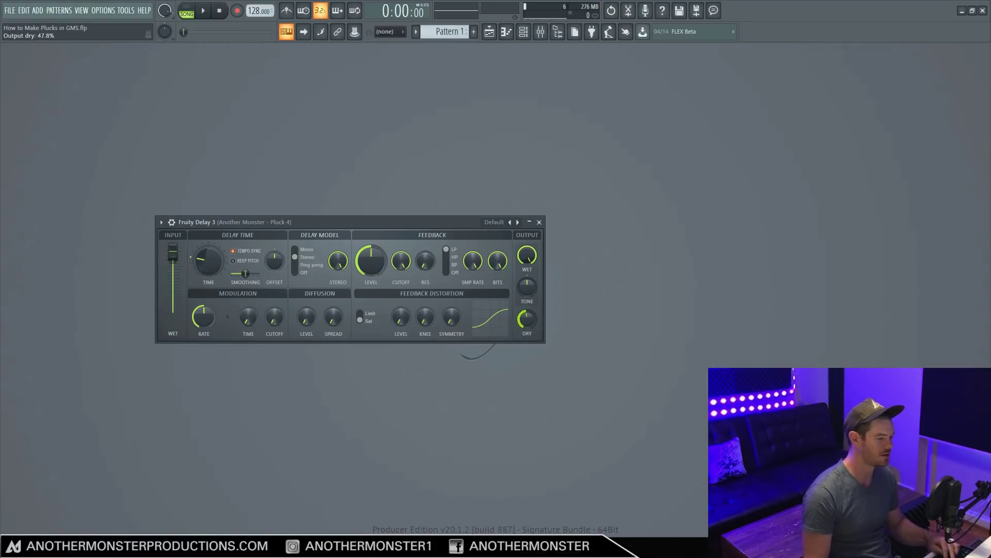
pyautogui.moveTo(527, 318); pyautogui.dragTo(527, 284)
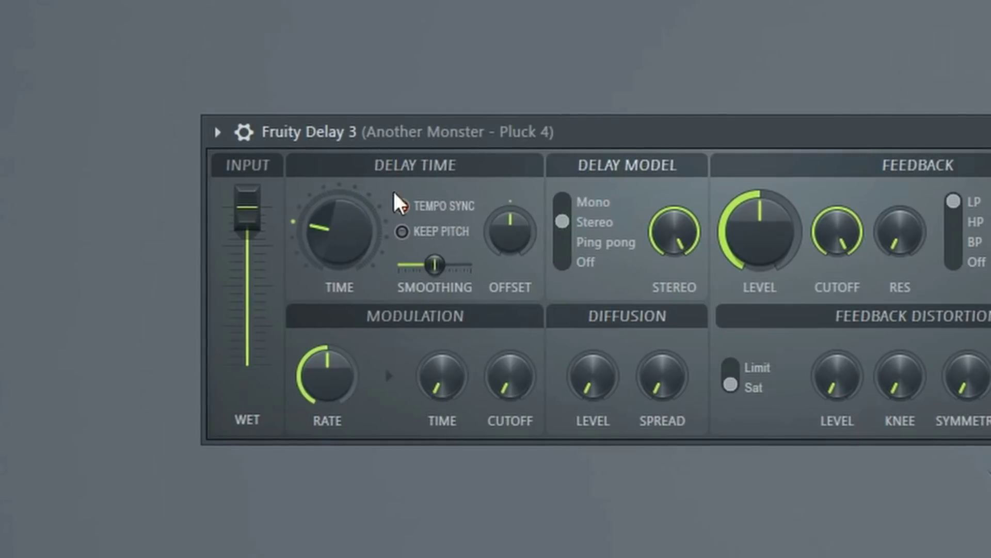
# Step: Try a longer tempo-synced delay time of 7:21 and set the delay time back to its original position
pyautogui.click(396, 199)
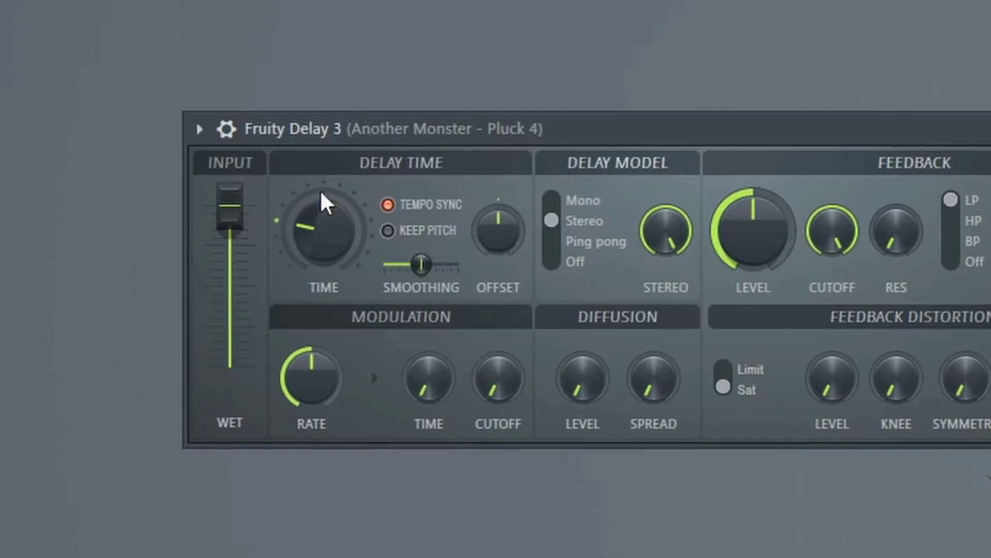
pyautogui.moveTo(311, 227); pyautogui.dragTo(312, 206)
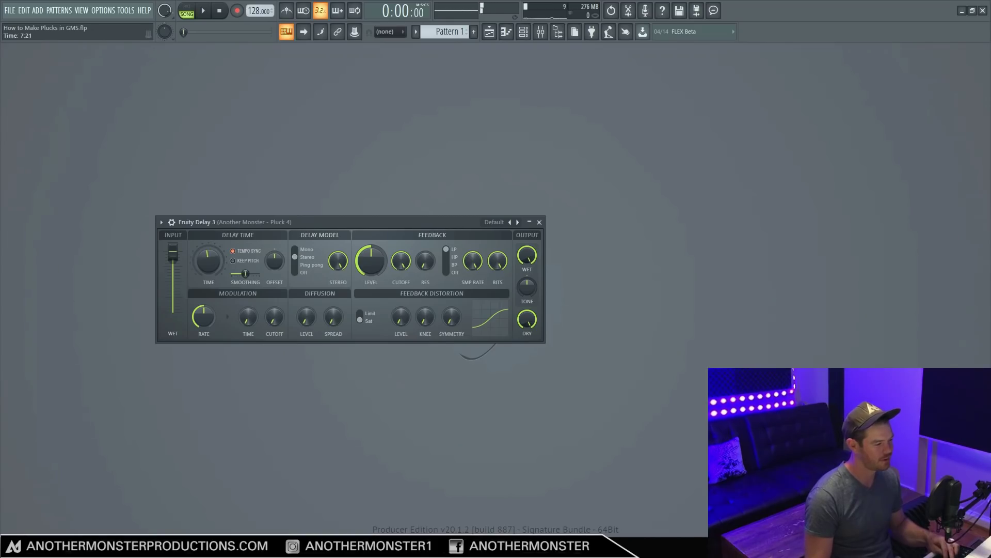
pyautogui.moveTo(208, 260); pyautogui.dragTo(208, 273)
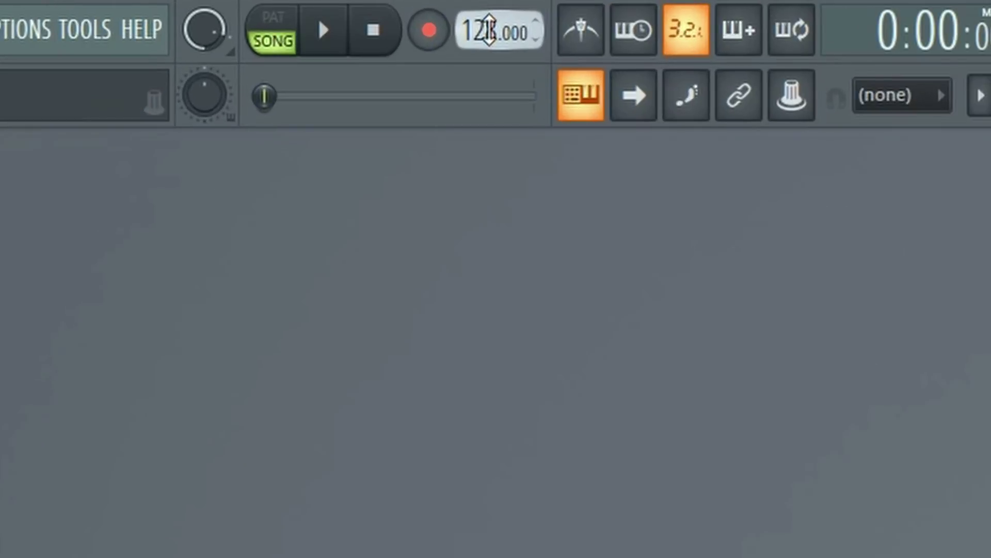
# Step: Try a project tempo of 152 BPM, enabling Keep Pitch and disabling Tempo Sync on the delay in turn
pyautogui.moveTo(480, 30); pyautogui.dragTo(479, 14)
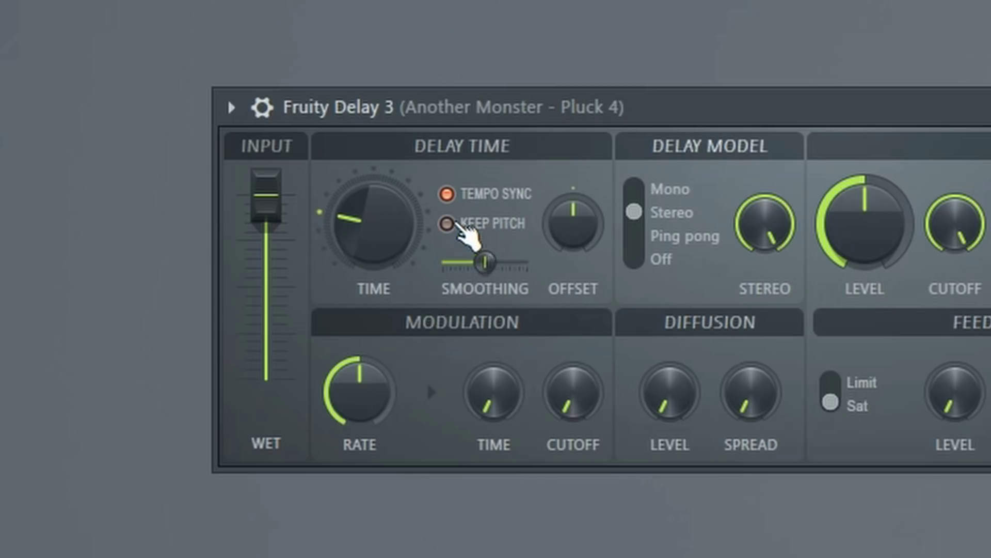
pyautogui.click(451, 222)
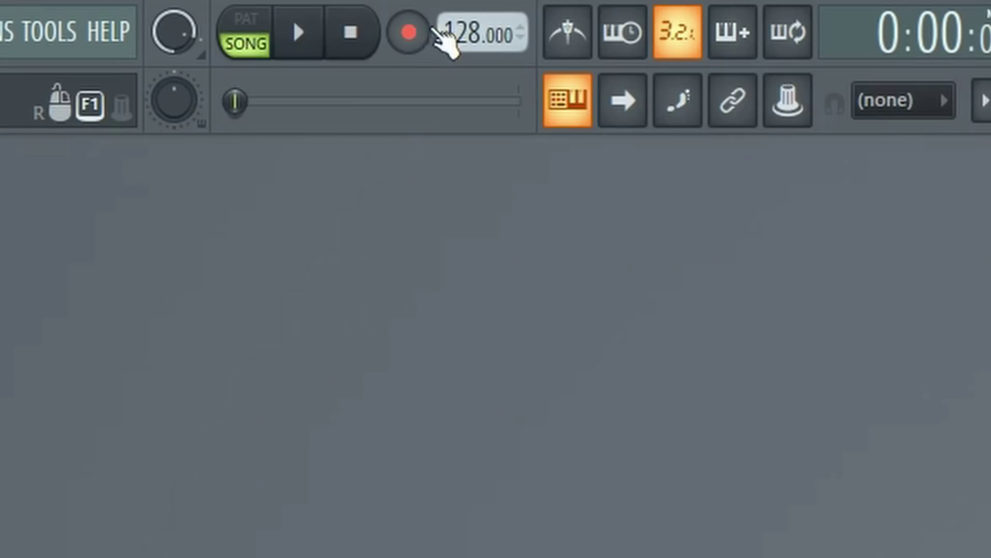
pyautogui.moveTo(459, 32); pyautogui.dragTo(436, 30)
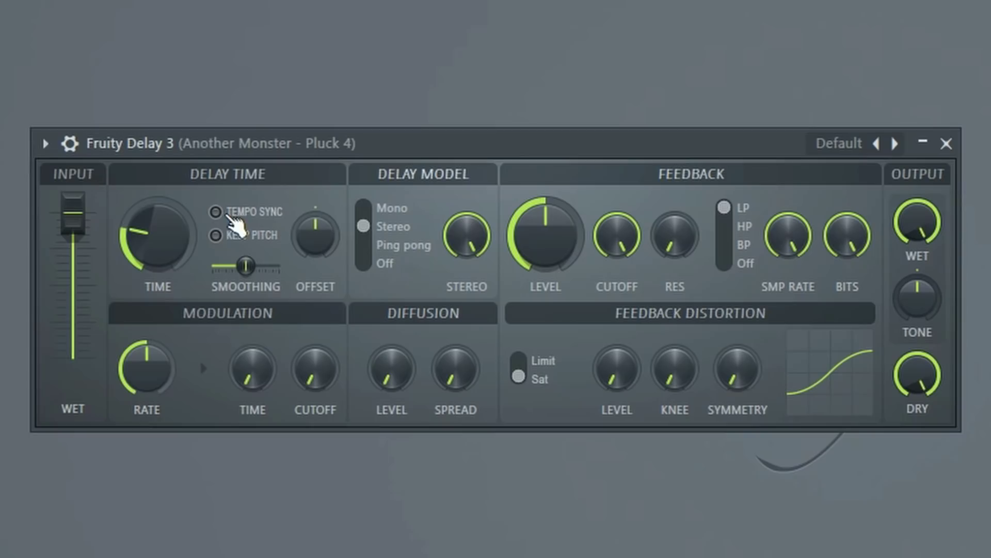
# Step: Try offsetting the delay time between the right and left channels by 18.1% or more in the stereo model
pyautogui.moveTo(545, 235); pyautogui.dragTo(546, 212)
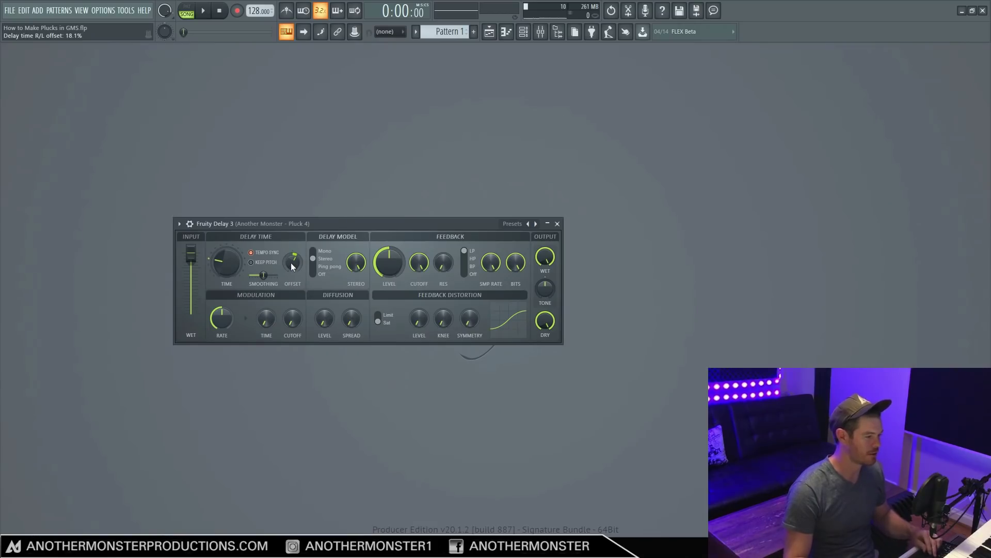
pyautogui.moveTo(293, 261); pyautogui.dragTo(293, 232)
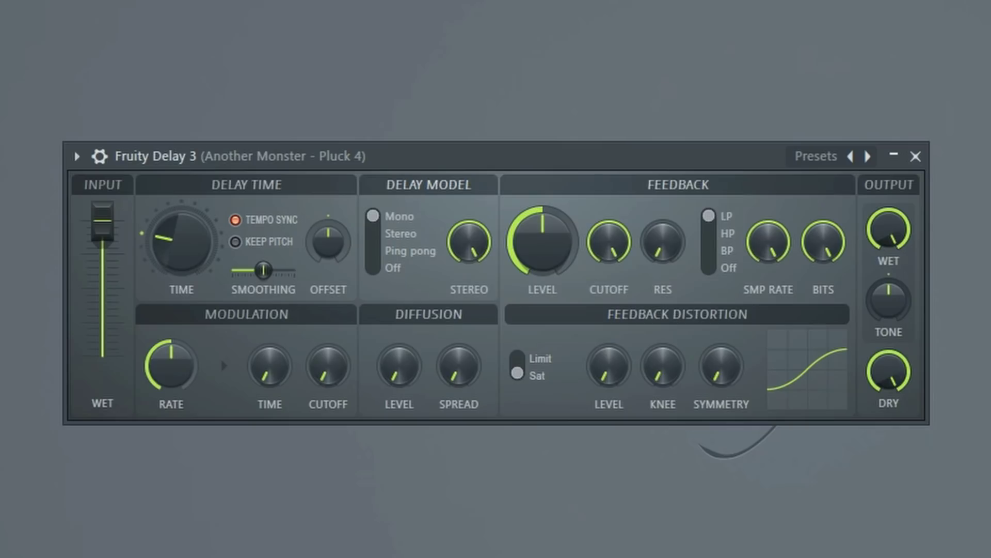
# Step: Try the mono and ping pong delay models, setting the ping pong pan to 100%
pyautogui.moveTo(327, 241); pyautogui.dragTo(328, 189)
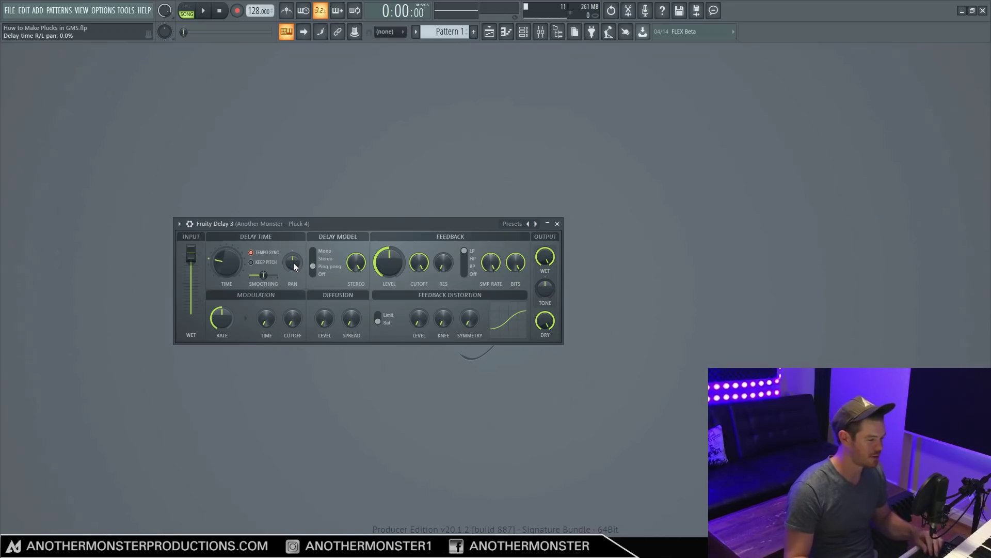
pyautogui.moveTo(293, 265); pyautogui.dragTo(293, 245)
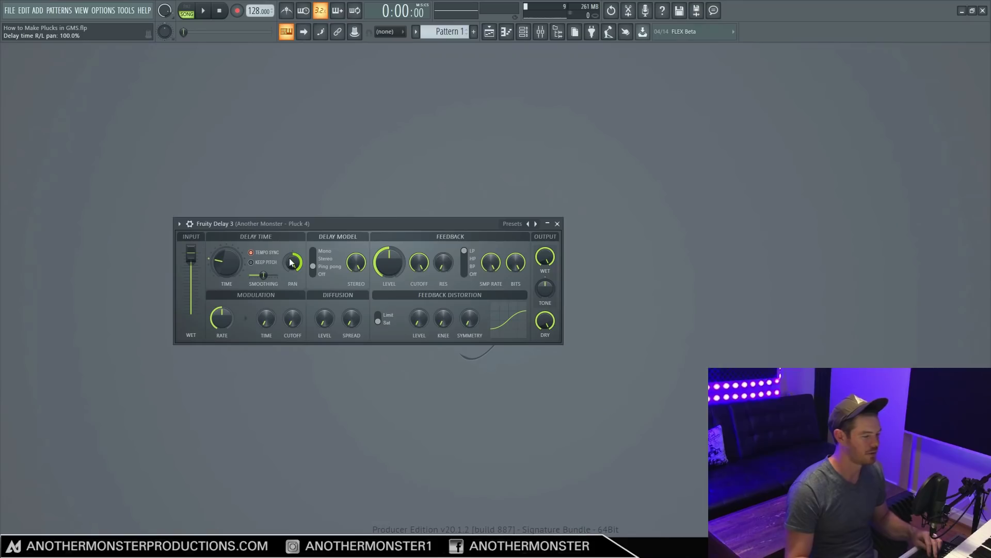
pyautogui.moveTo(313, 238); pyautogui.dragTo(313, 268)
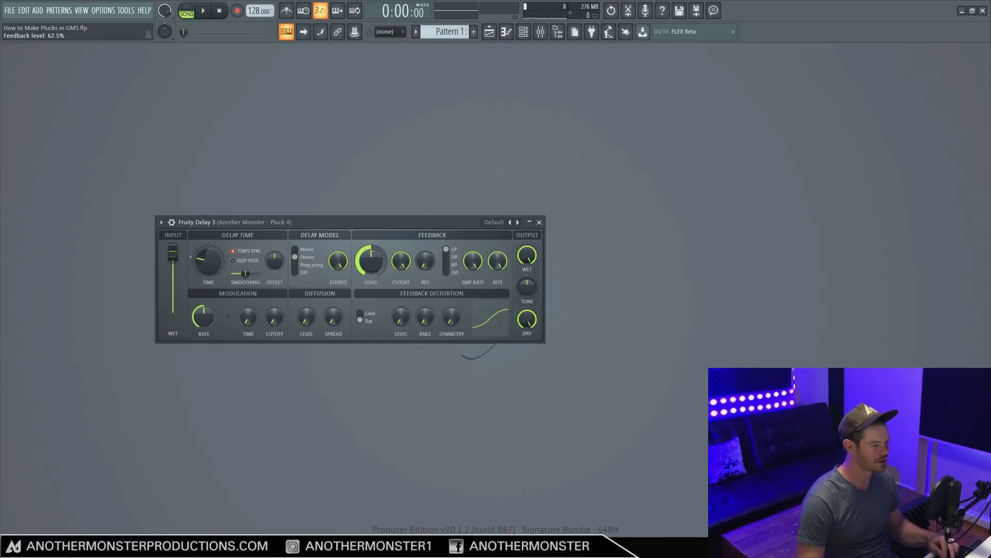
# Step: Raise the feedback level well past its midpoint into the orange range
pyautogui.moveTo(371, 260); pyautogui.dragTo(371, 238)
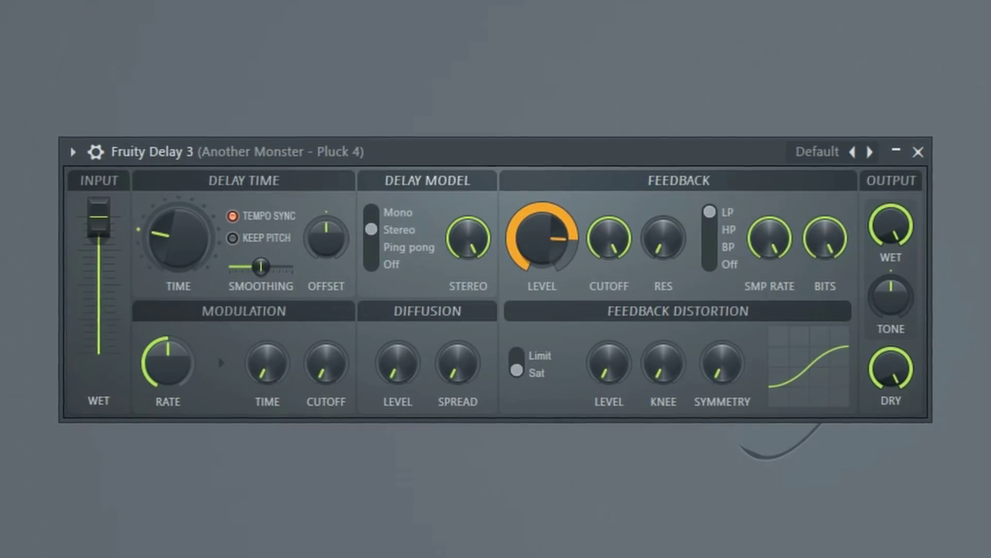
pyautogui.moveTo(541, 238); pyautogui.dragTo(542, 207)
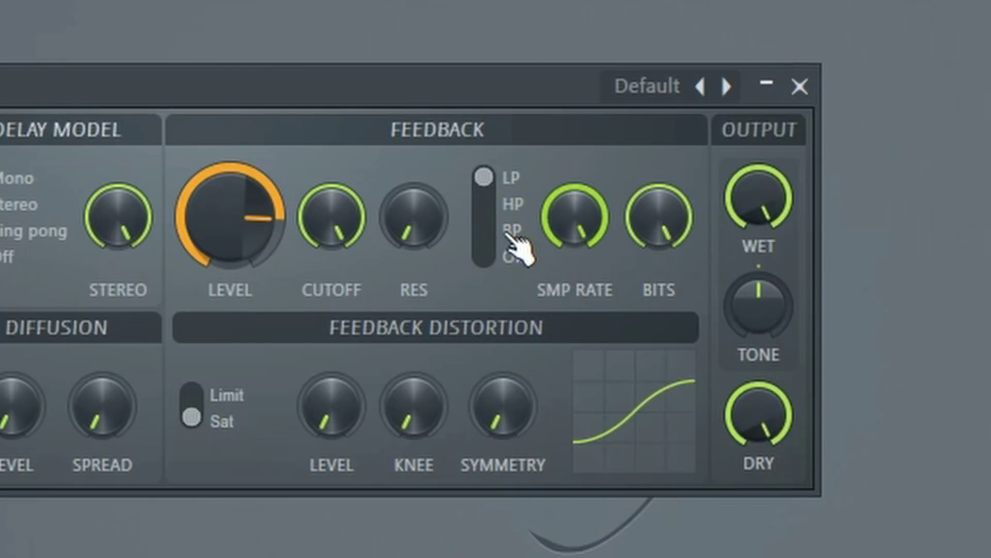
# Step: Switch the feedback filter off and back to LP, and return the feedback level to its midpoint
pyautogui.click(484, 257)
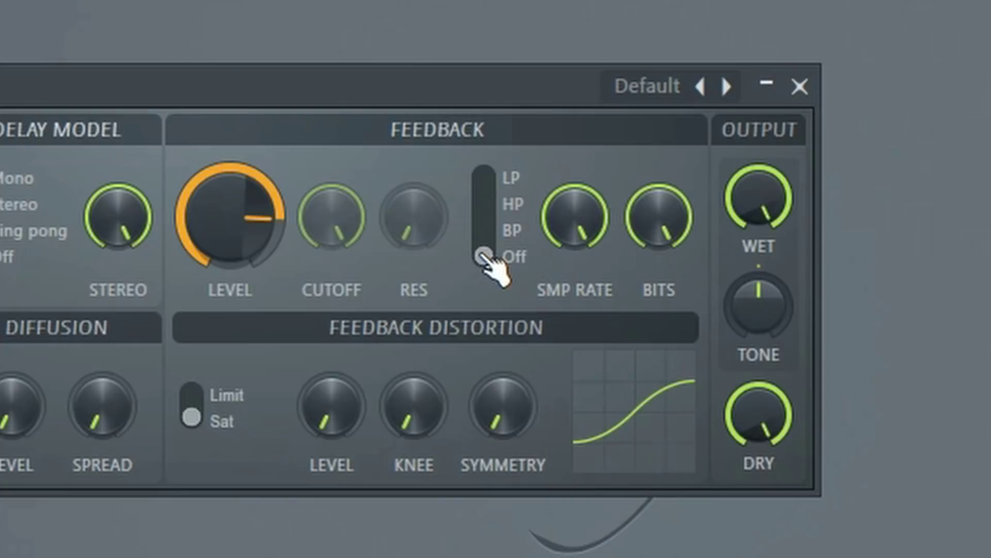
pyautogui.moveTo(484, 256); pyautogui.dragTo(487, 197)
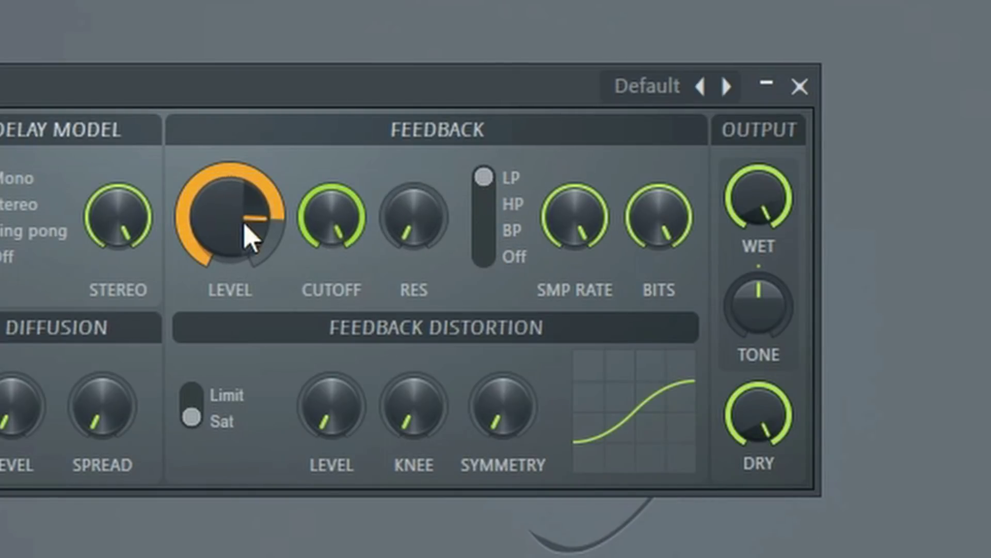
pyautogui.moveTo(250, 232); pyautogui.dragTo(250, 269)
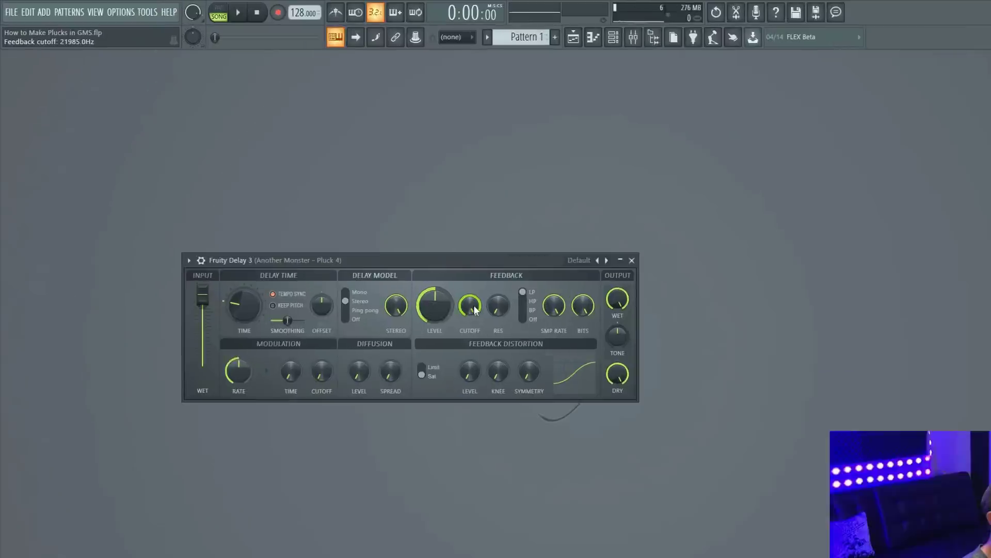
# Step: Try the low-pass feedback cutoff at 375 Hz and raise it back to maximum
pyautogui.moveTo(338, 217); pyautogui.dragTo(343, 274)
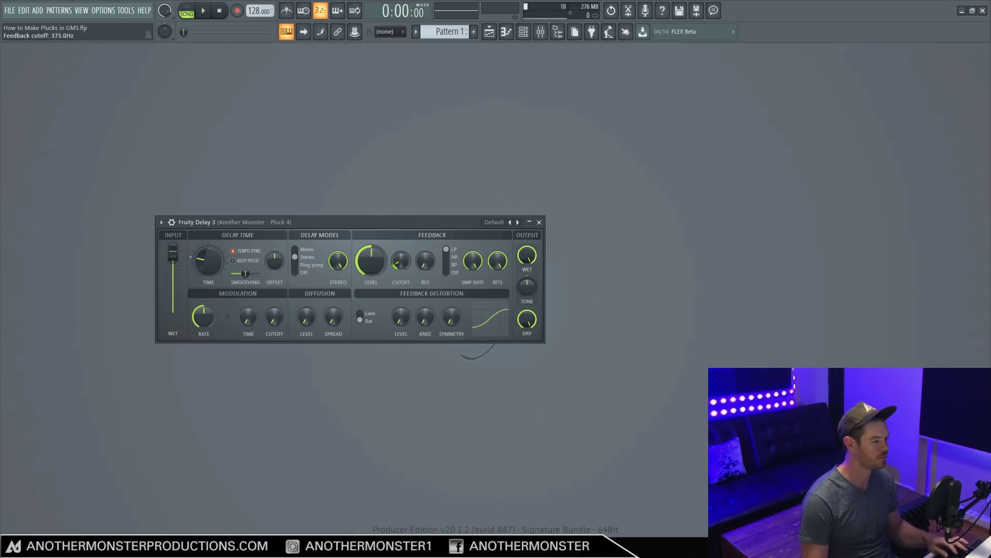
pyautogui.moveTo(401, 261); pyautogui.dragTo(401, 243)
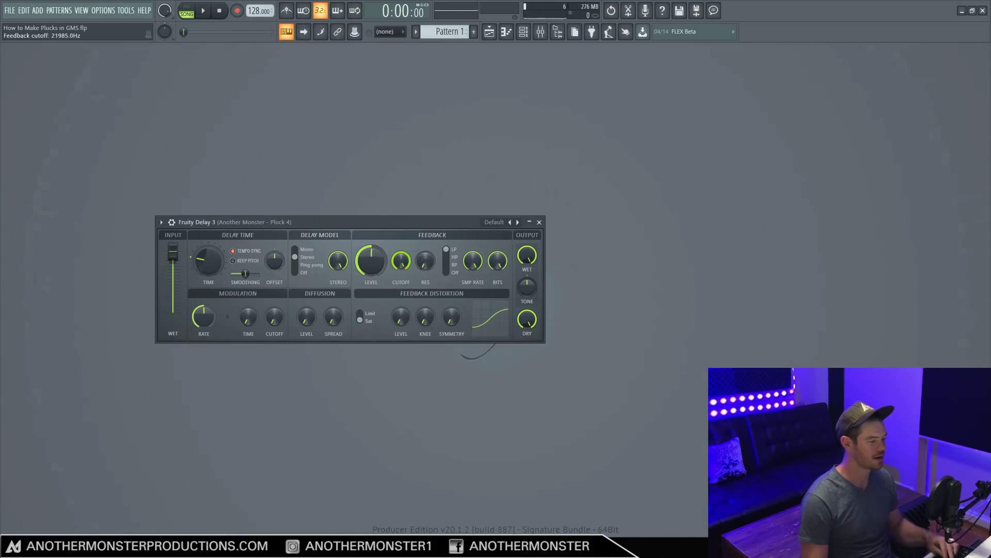
# Step: Try the feedback filter in HP mode with a cutoff of 3037.4 Hz and the resonance at about half
pyautogui.click(452, 259)
pyautogui.moveTo(402, 266); pyautogui.dragTo(403, 269)
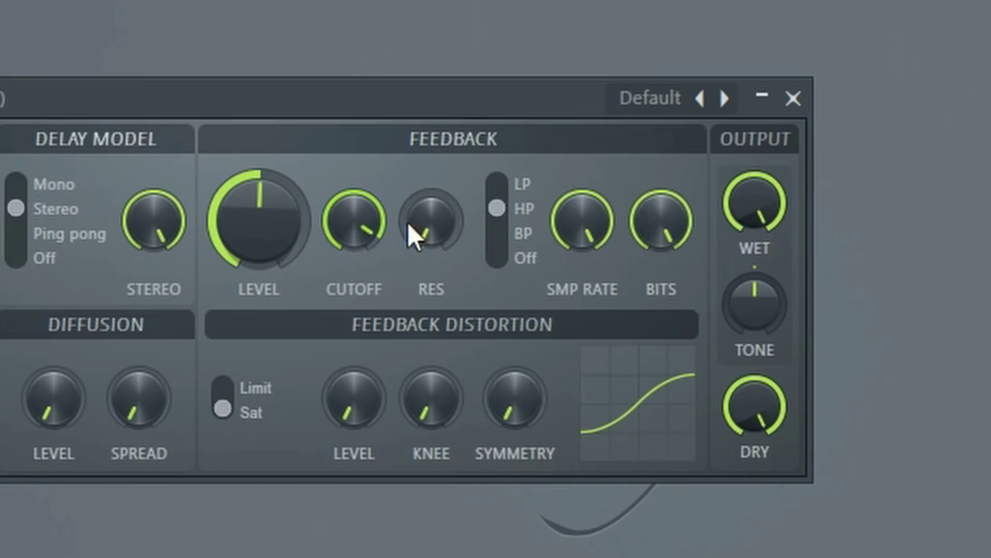
pyautogui.moveTo(419, 264); pyautogui.dragTo(419, 261)
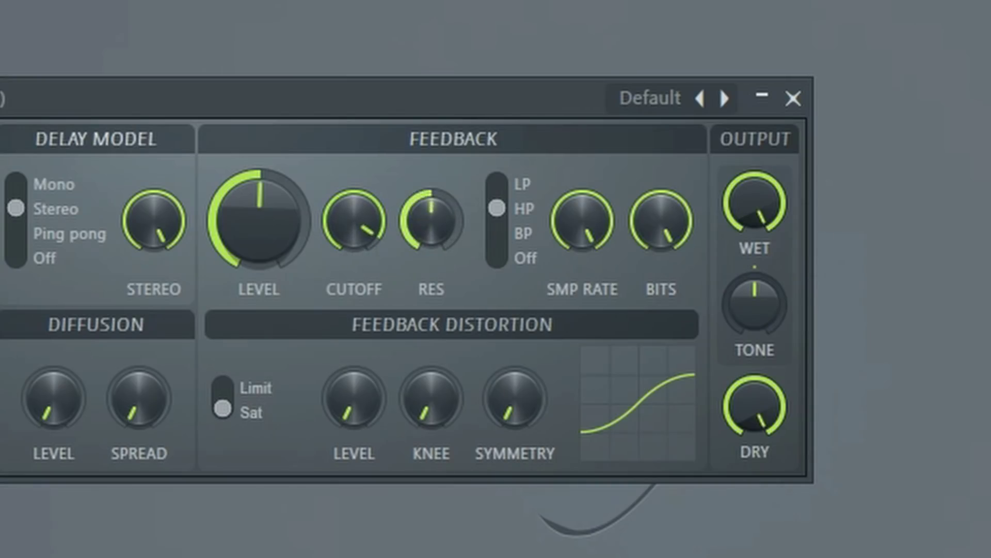
pyautogui.moveTo(429, 194); pyautogui.dragTo(429, 195)
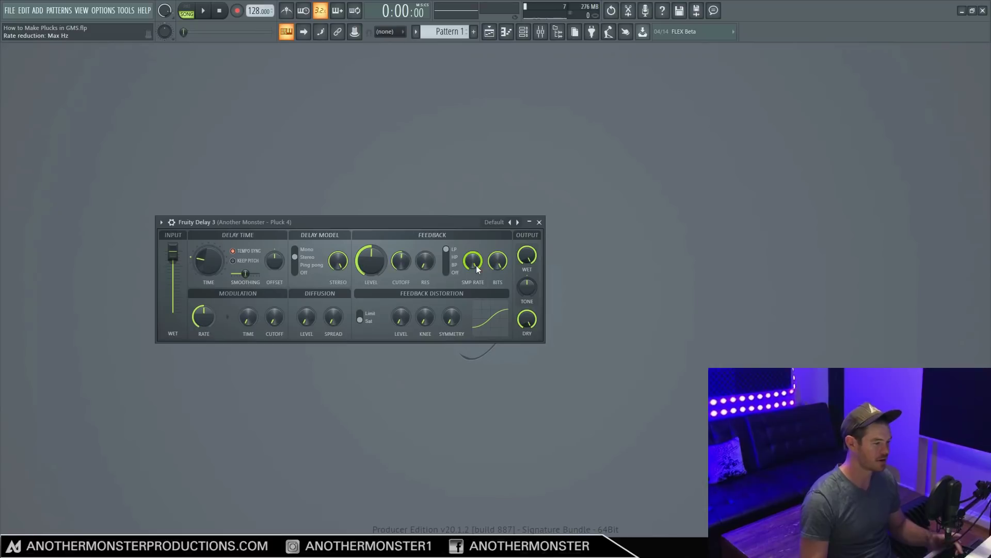
# Step: Audition the feedback sample rate reduction at 941.2 Hz and about 1392 Hz, and try a lower bits setting
pyautogui.moveTo(802, 243); pyautogui.dragTo(802, 279)
pyautogui.scroll(-3, 476, 265)
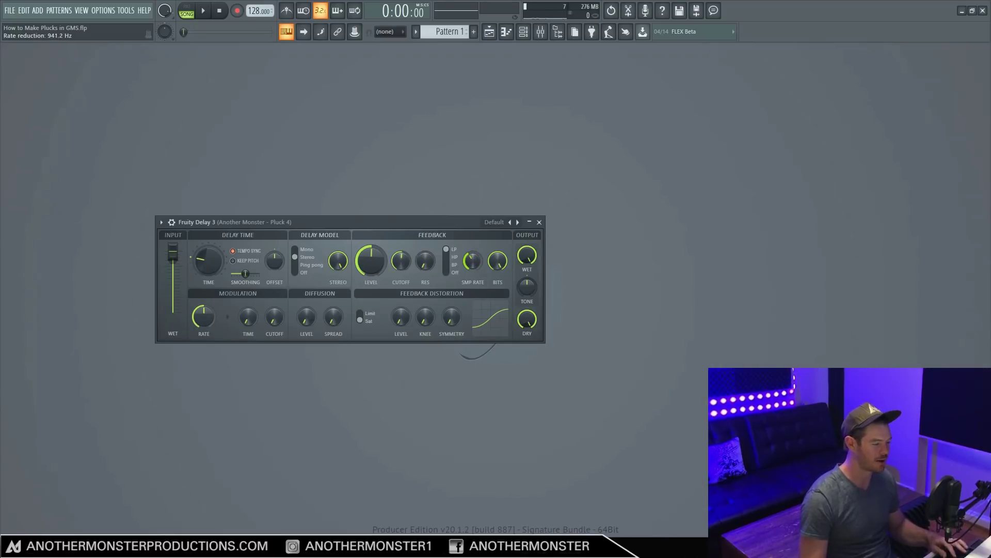
pyautogui.moveTo(473, 260); pyautogui.dragTo(473, 258)
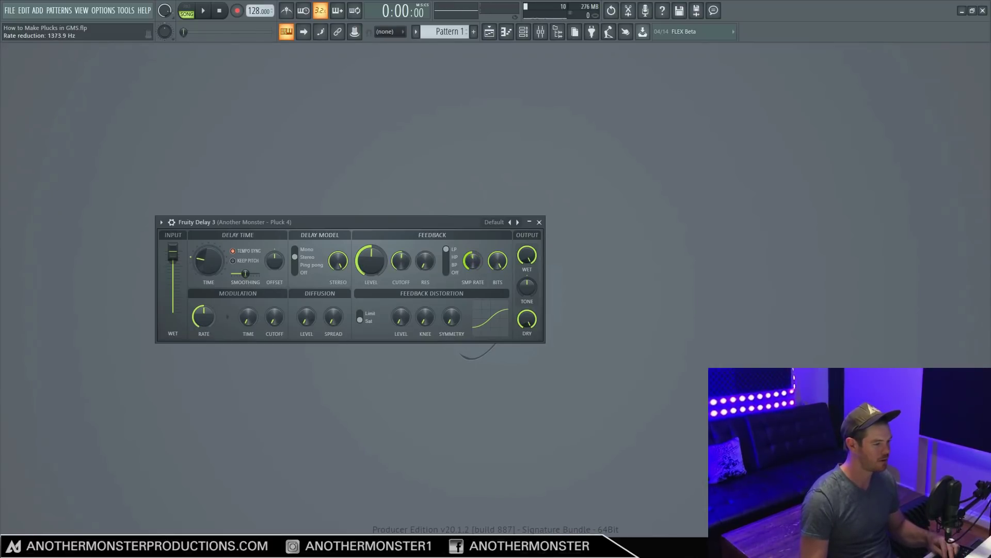
pyautogui.press('space')
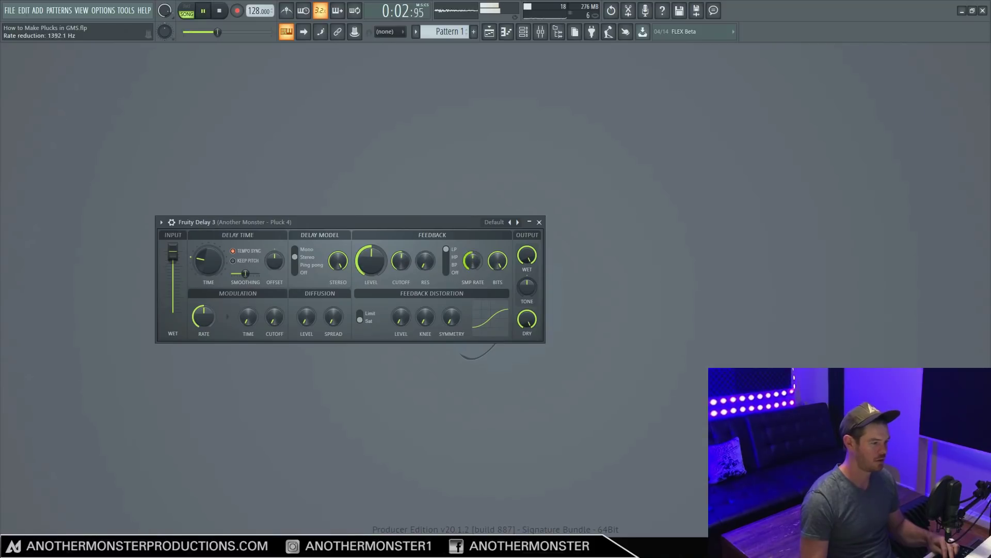
pyautogui.click(221, 14)
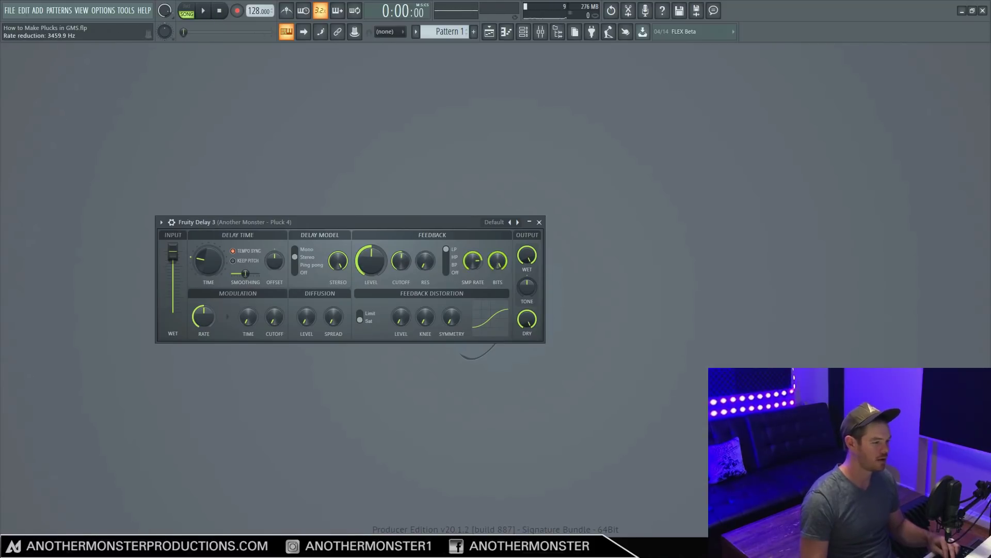
pyautogui.moveTo(500, 263); pyautogui.dragTo(500, 289)
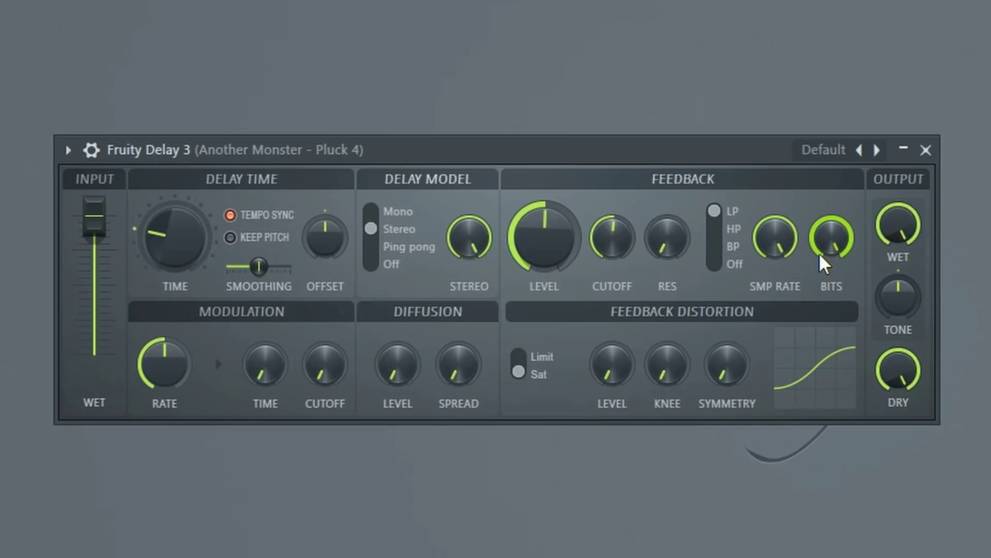
# Step: Switch the delay model off and lower the feedback sample rate strongly to use the plugin as a bit crusher
pyautogui.click(388, 264)
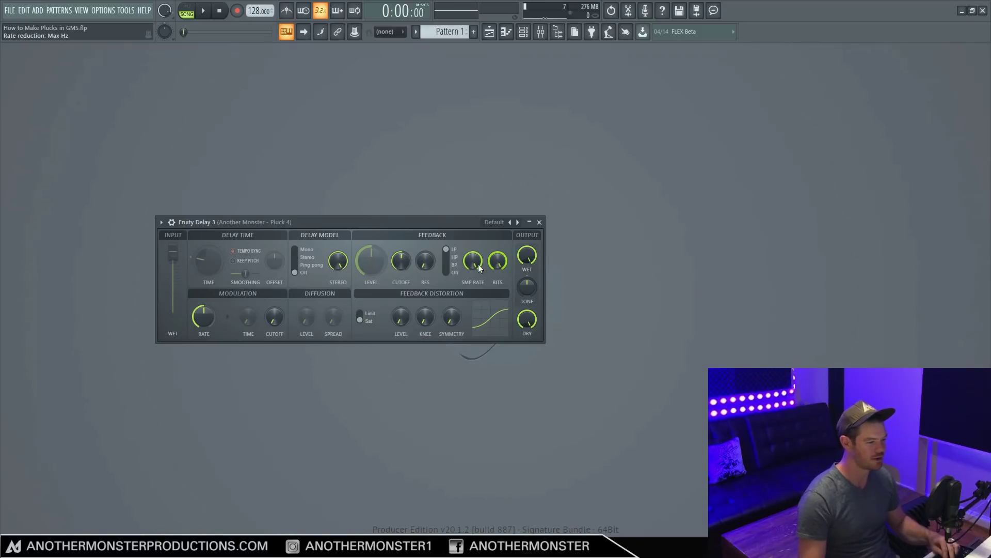
pyautogui.moveTo(479, 268); pyautogui.dragTo(479, 320)
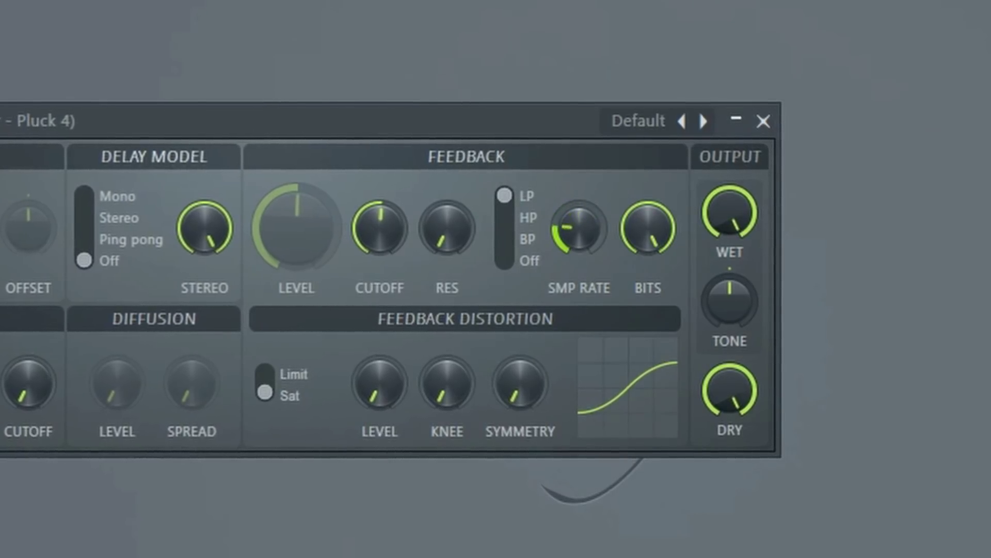
# Step: Restore the feedback sample rate to maximum and audition a lower bits setting with the dry output reduced to 12.2%
pyautogui.moveTo(578, 228); pyautogui.dragTo(579, 170)
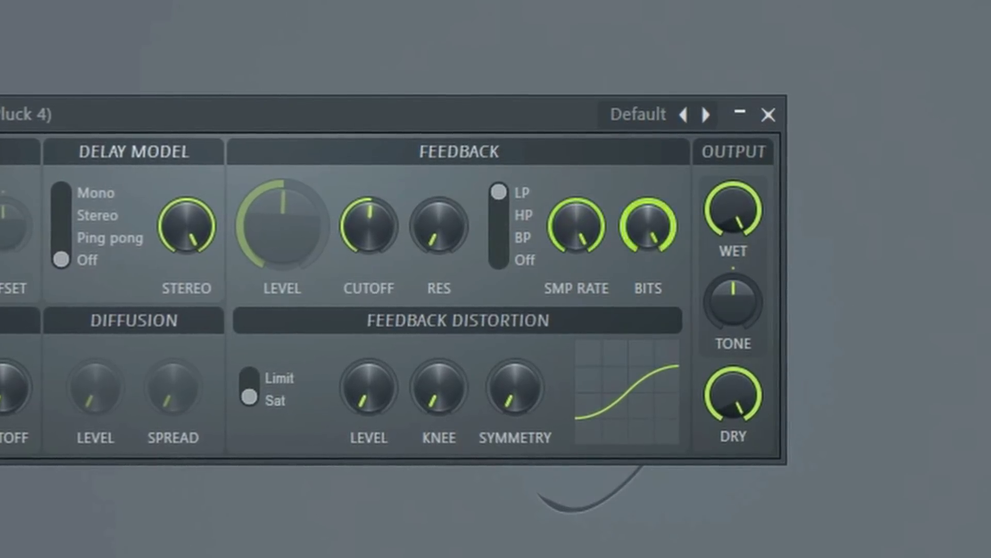
pyautogui.moveTo(648, 226)
pyautogui.mouseDown()
pyautogui.moveTo(647, 272)
pyautogui.moveTo(648, 228)
pyautogui.mouseUp()
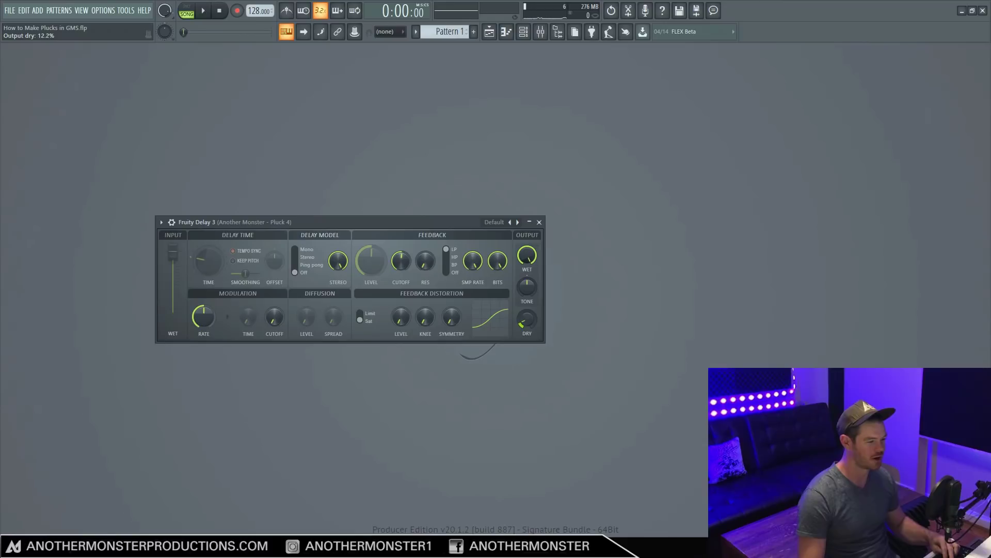
pyautogui.moveTo(501, 261); pyautogui.dragTo(500, 271)
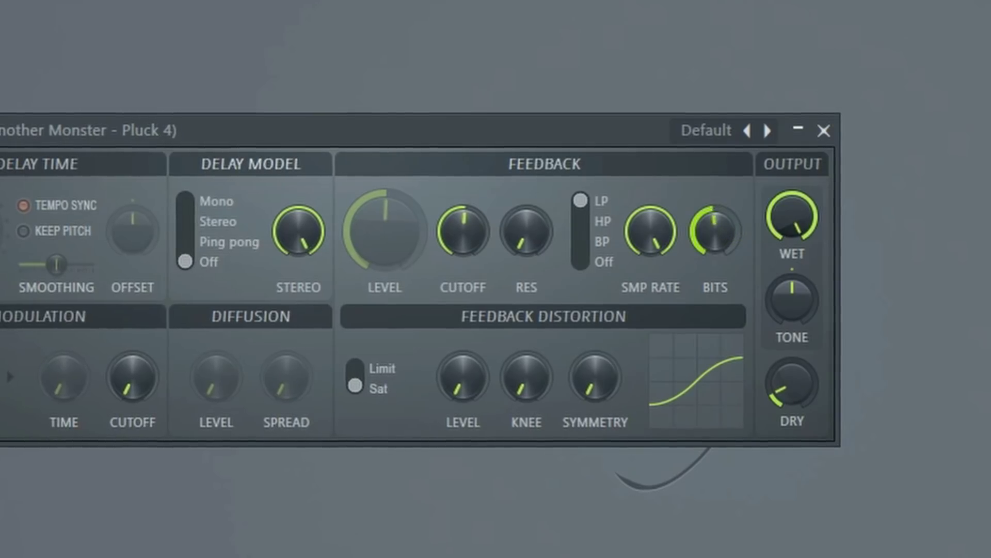
pyautogui.moveTo(715, 232); pyautogui.dragTo(648, 244)
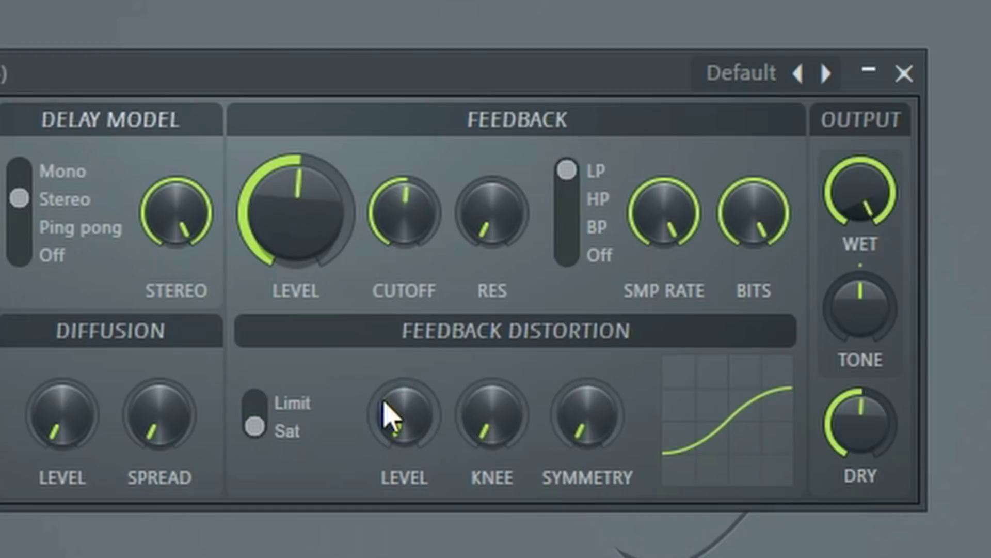
# Step: Push the feedback level into its orange range and try Sat and Limit feedback distortion with raised level, knee and symmetry
pyautogui.moveTo(305, 215); pyautogui.dragTo(305, 186)
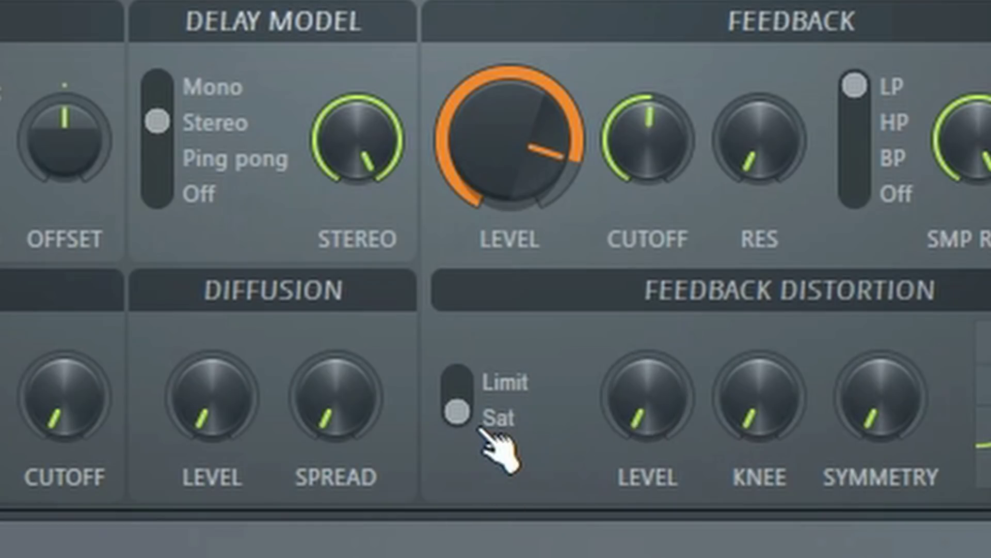
pyautogui.click(519, 362)
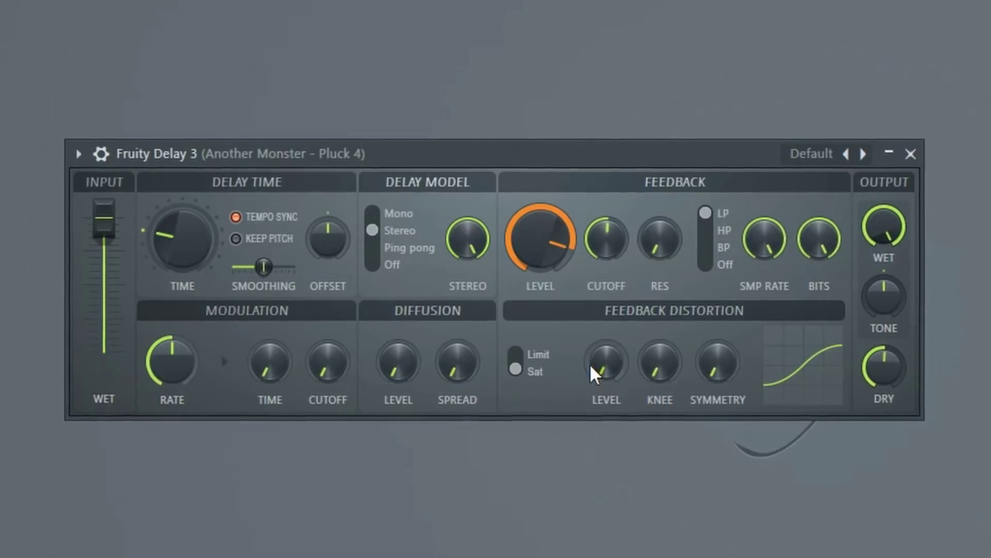
pyautogui.moveTo(607, 362); pyautogui.dragTo(607, 315)
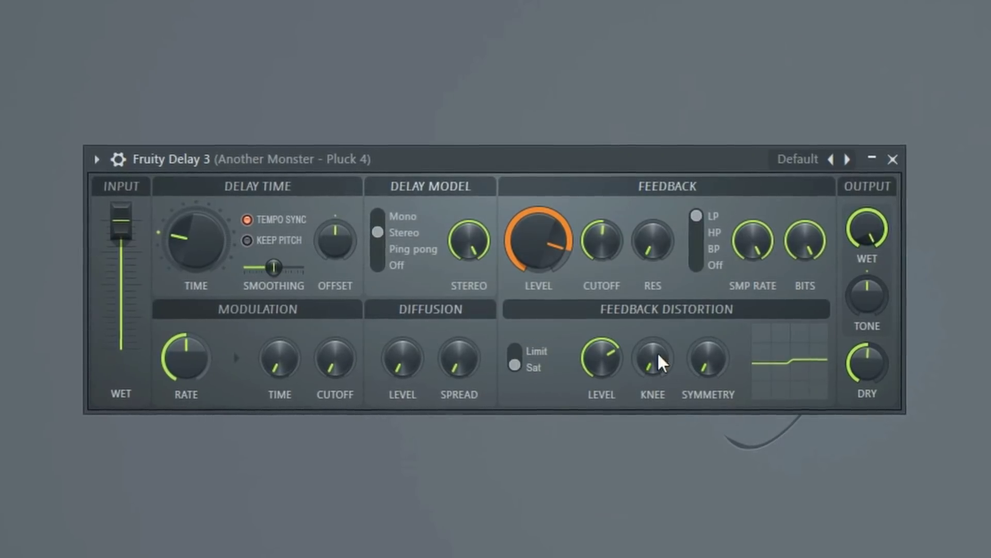
pyautogui.moveTo(655, 360); pyautogui.dragTo(653, 341)
pyautogui.moveTo(709, 358); pyautogui.dragTo(708, 314)
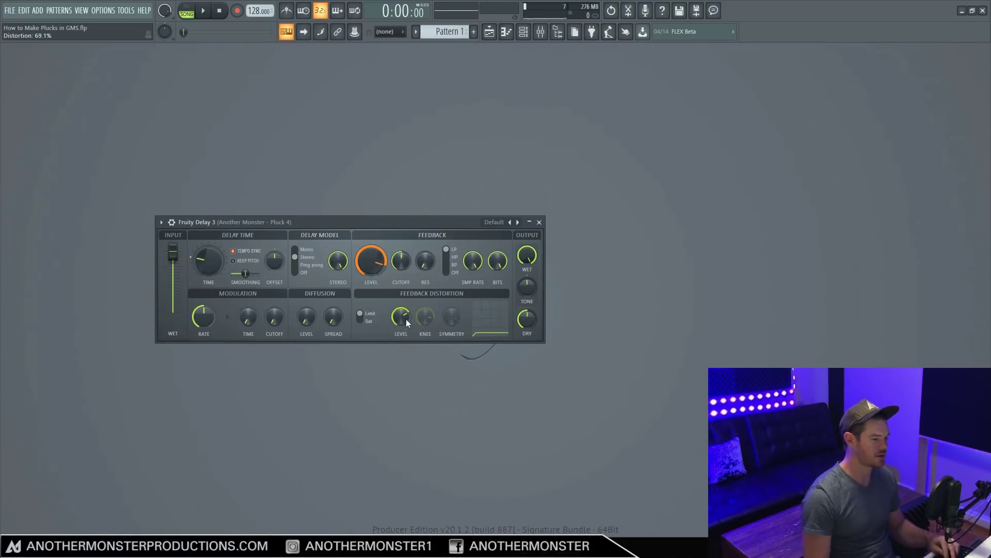
pyautogui.moveTo(403, 318); pyautogui.dragTo(404, 289)
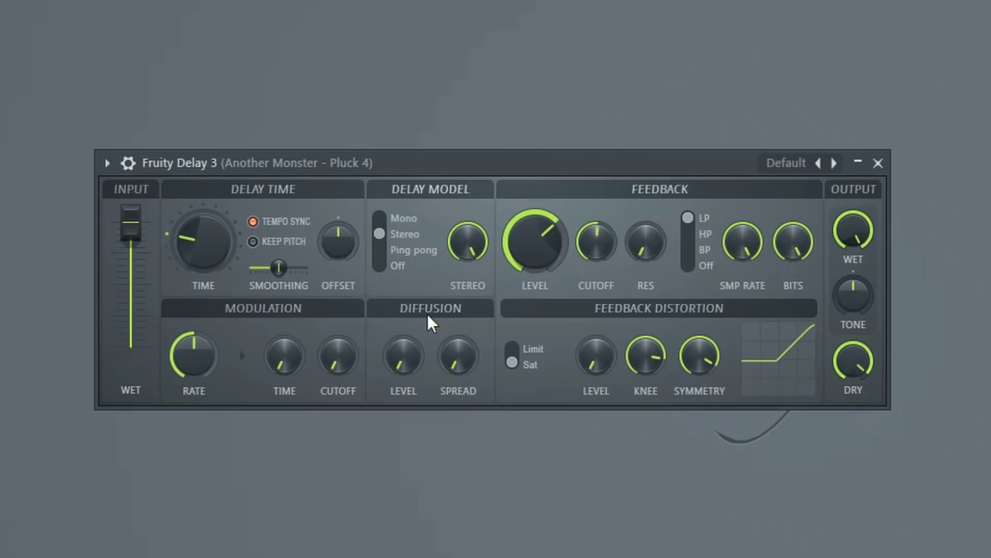
# Step: Try a high diffusion spread and audition full delay time modulation with the modulation rate at 0.2 Hz
pyautogui.moveTo(455, 368); pyautogui.dragTo(455, 290)
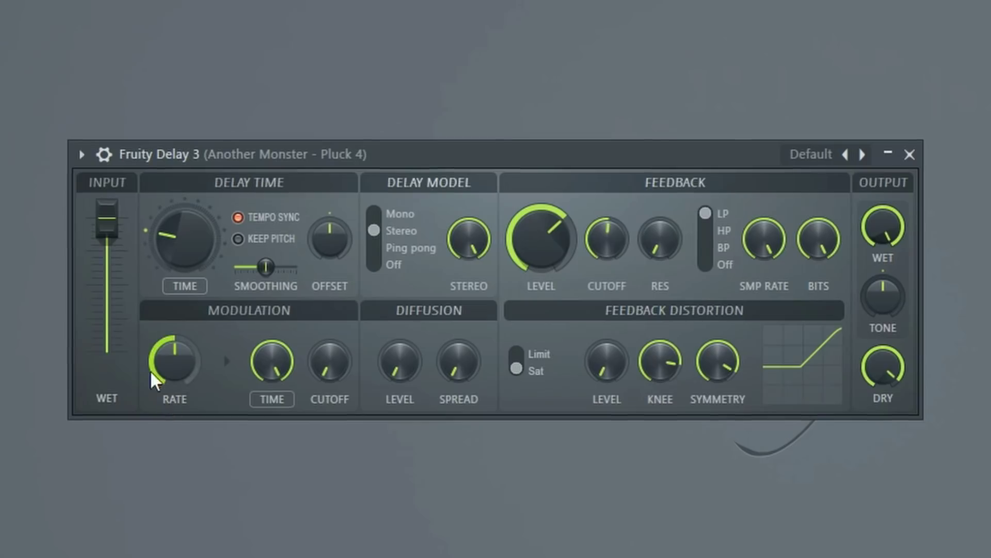
pyautogui.moveTo(196, 320); pyautogui.dragTo(196, 353)
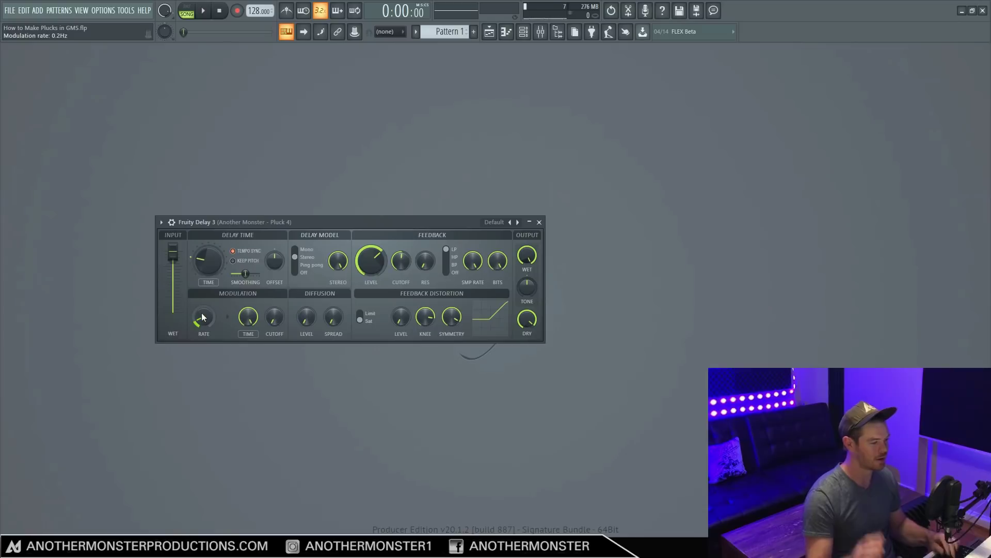
pyautogui.press('space')
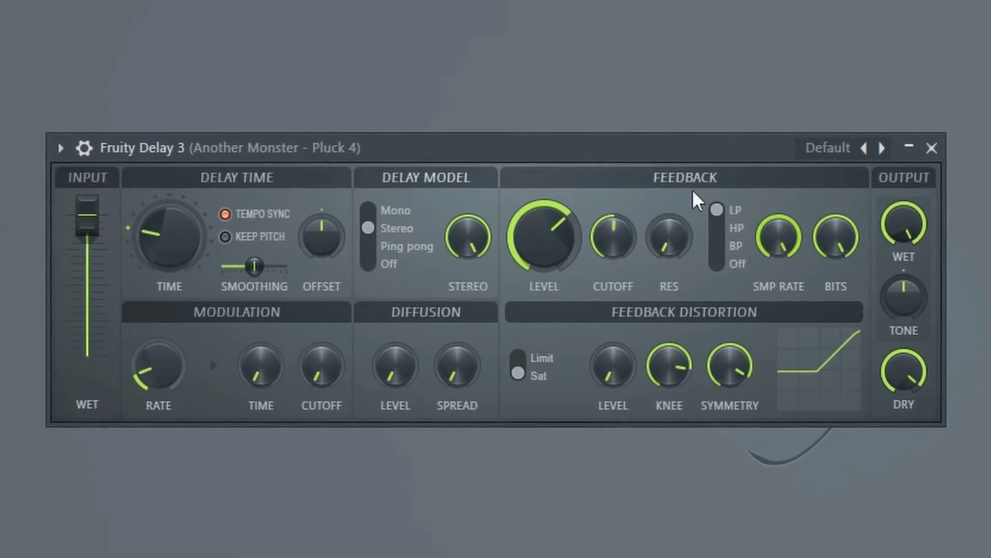
# Step: Switch the feedback filter to HP mode
pyautogui.click(723, 230)
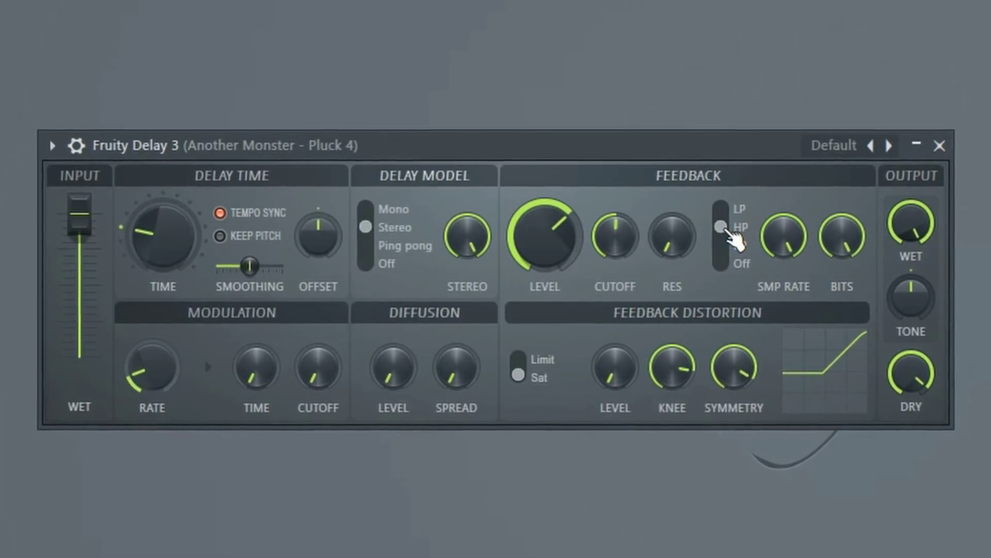